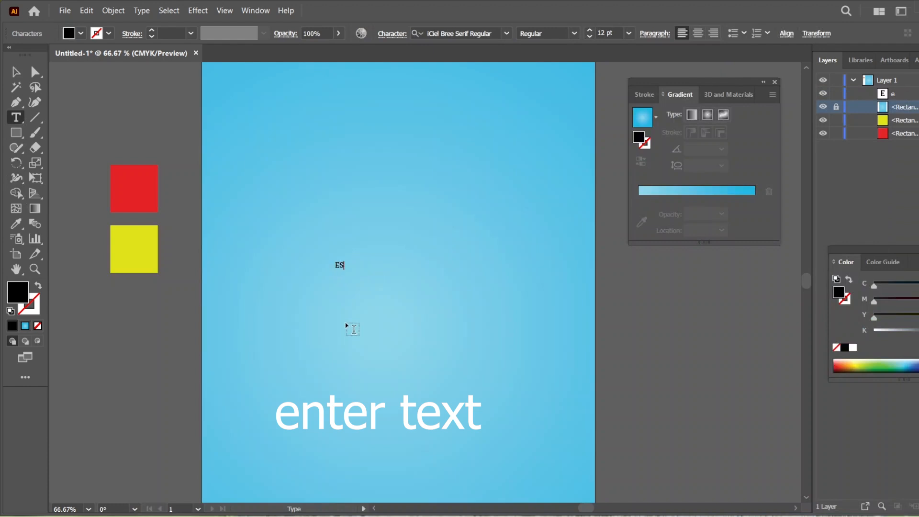
# Scale the ES text up to about 207 pt and place it in the upper middle of the artboard.
pyautogui.click(15, 72)
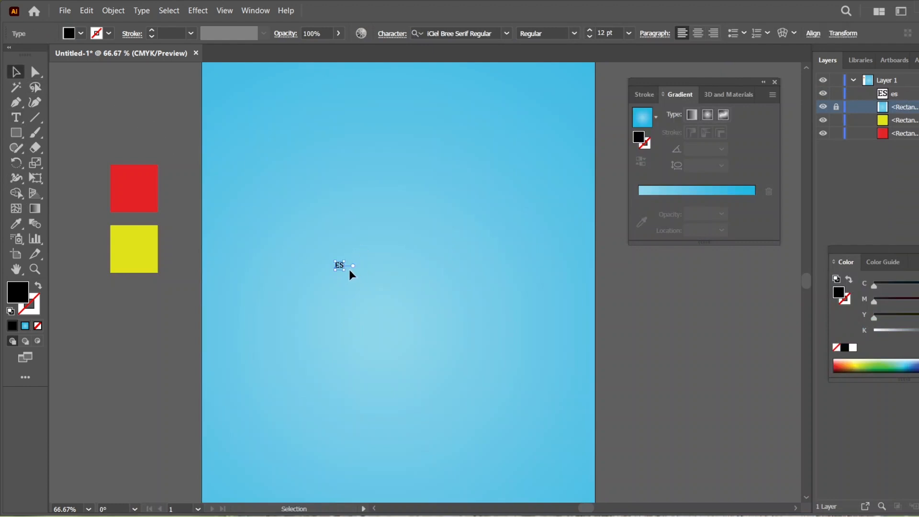
pyautogui.moveTo(346, 271); pyautogui.dragTo(503, 413)
pyautogui.moveTo(464, 329); pyautogui.dragTo(450, 222)
pyautogui.click(495, 292)
pyautogui.click(452, 250)
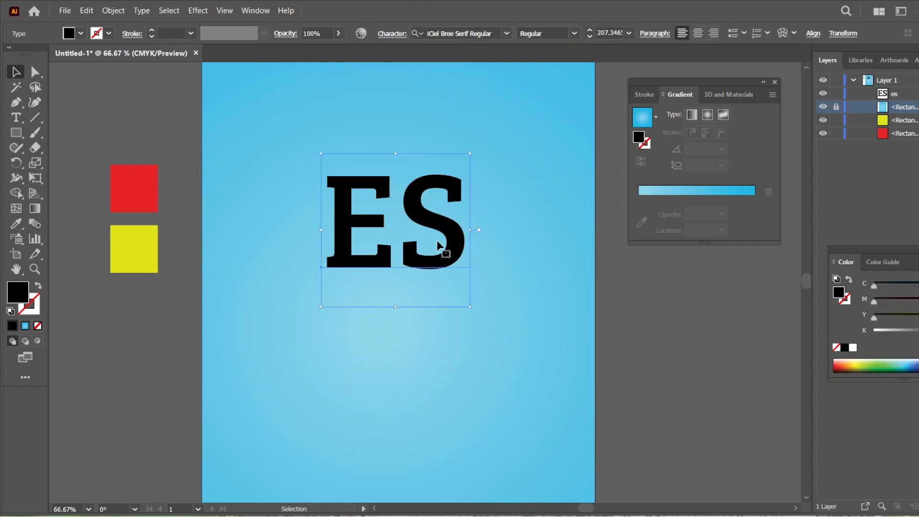
# Apply the 3D Extrude & Bevel effect to the ES text.
pyautogui.click(198, 10)
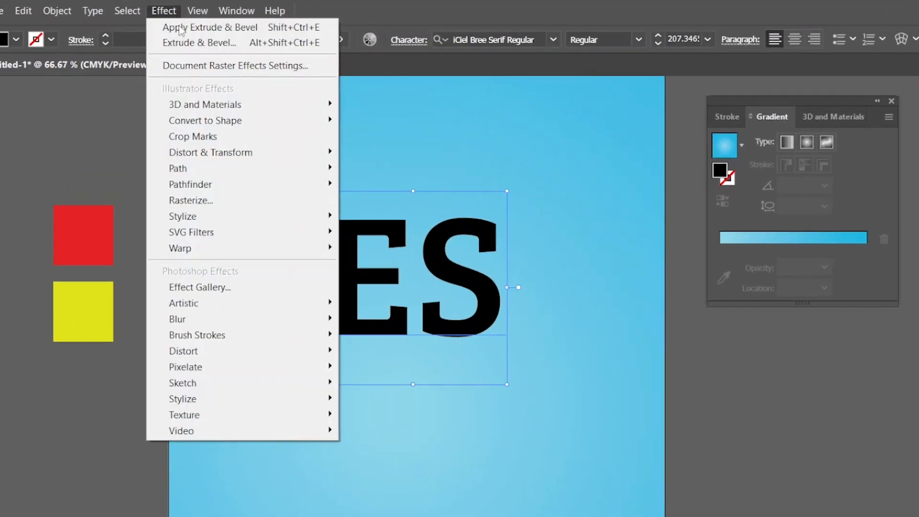
pyautogui.moveTo(330, 105)
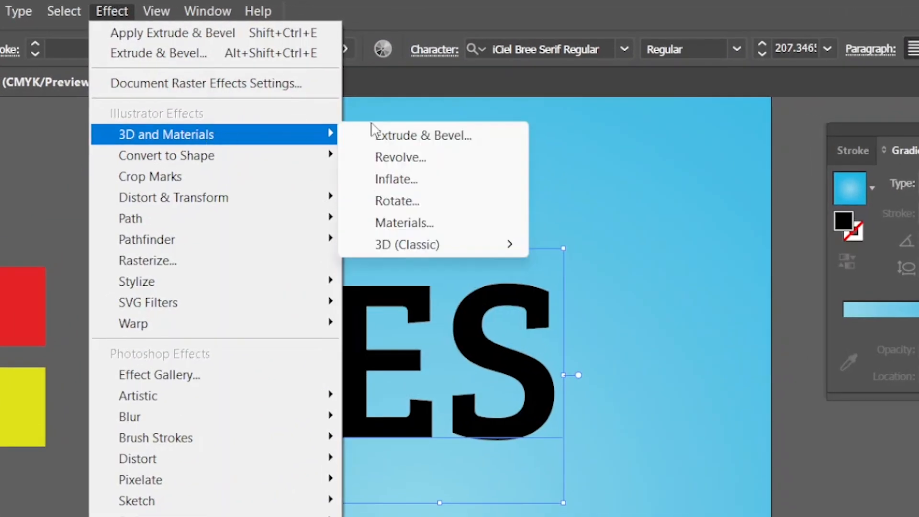
pyautogui.click(396, 134)
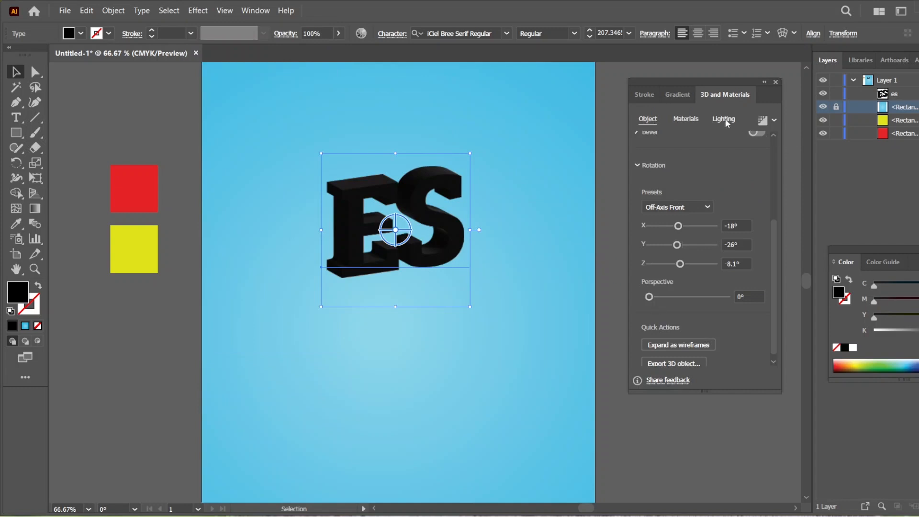
# Change the ES text's 3D type to Inflate with 37 pt depth, 100% volume and both sides inflated.
pyautogui.moveTo(779, 228); pyautogui.dragTo(779, 133)
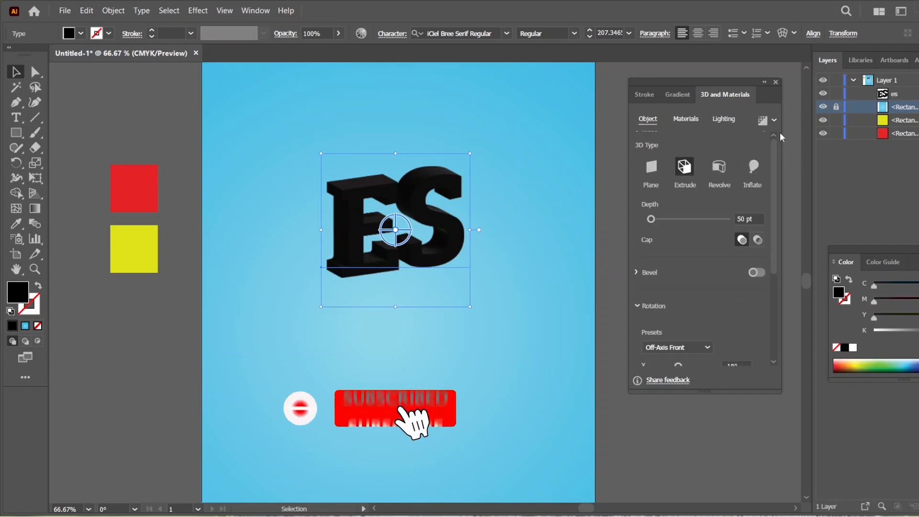
pyautogui.click(751, 172)
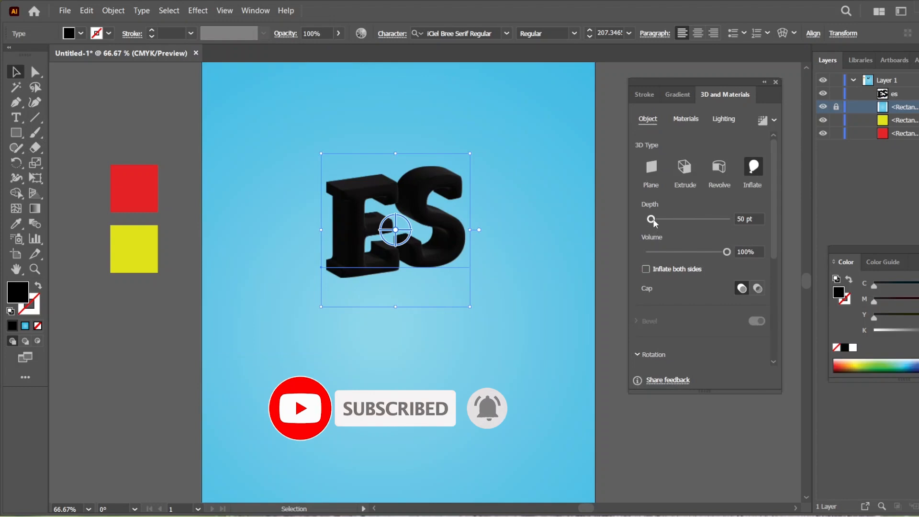
pyautogui.moveTo(655, 222); pyautogui.dragTo(653, 223)
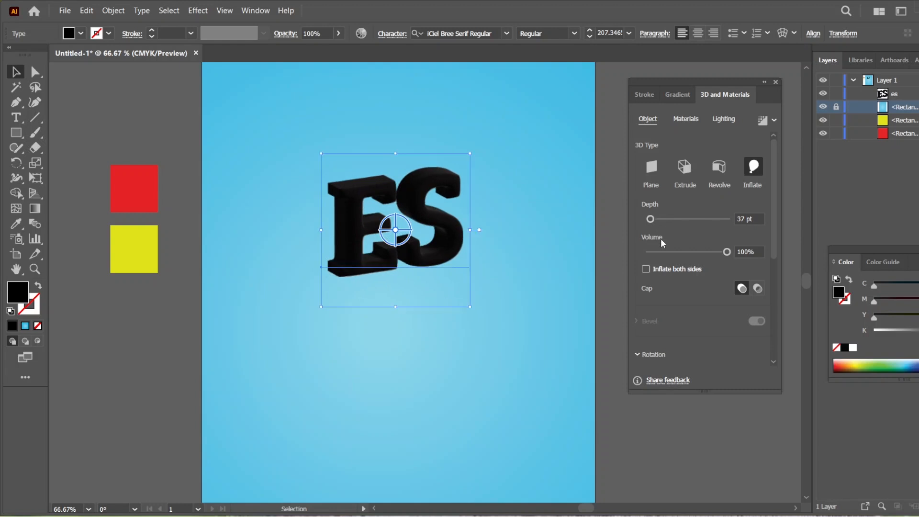
pyautogui.moveTo(727, 252)
pyautogui.mouseDown()
pyautogui.moveTo(715, 249)
pyautogui.moveTo(727, 249)
pyautogui.mouseUp()
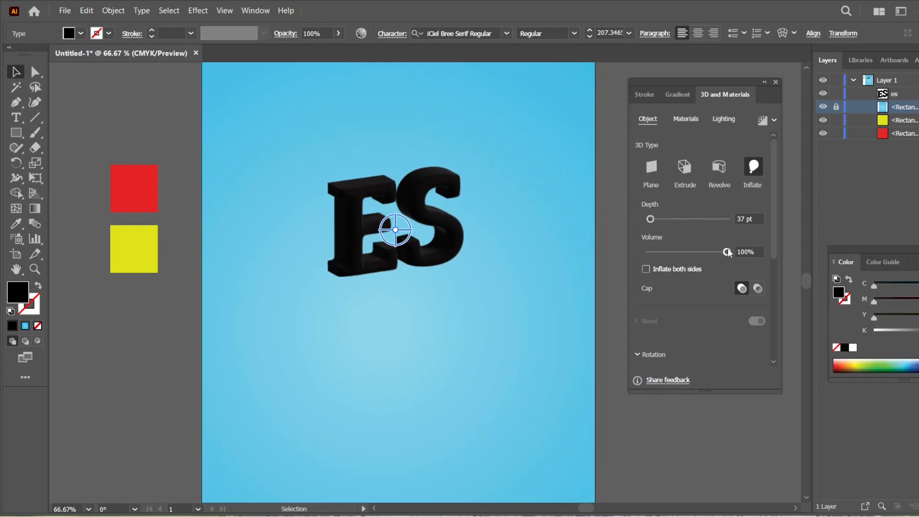
pyautogui.click(646, 270)
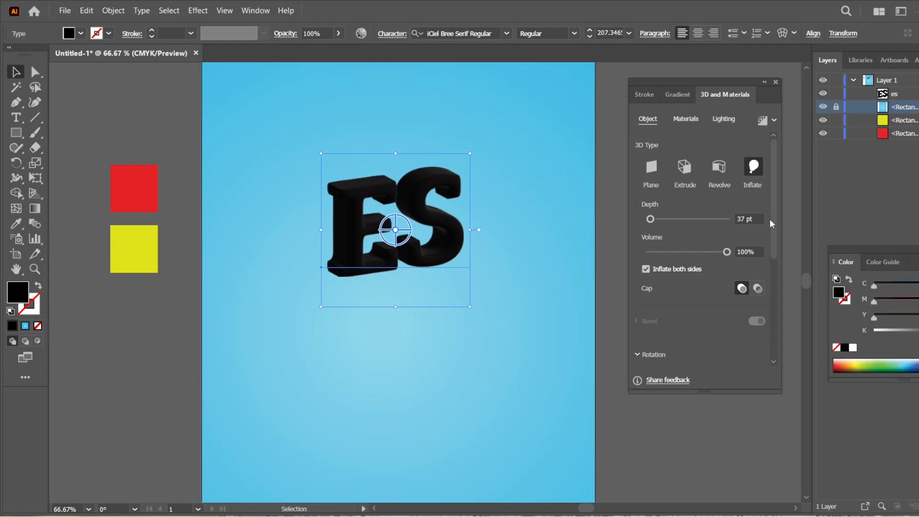
# Set the ES text's lighting to 21° rotation, 50° height, 100% softness and 110% ambient light intensity.
pyautogui.click(692, 120)
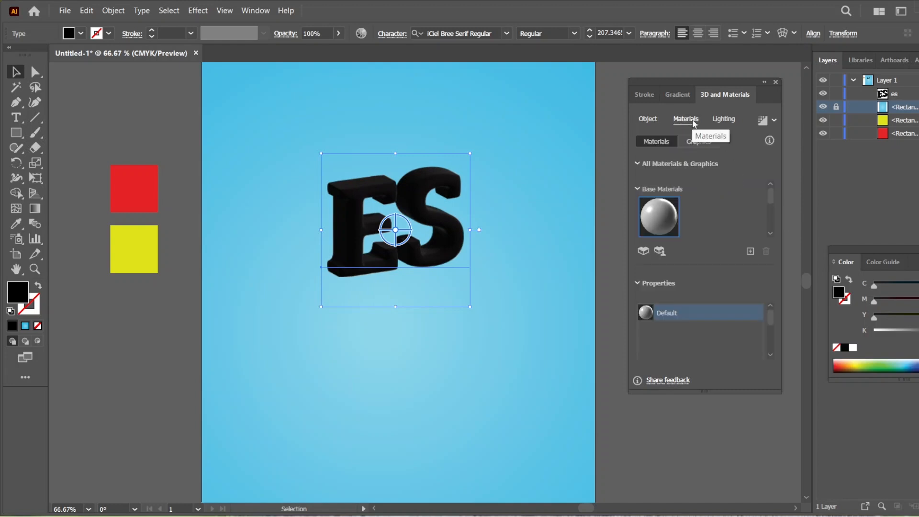
pyautogui.click(723, 122)
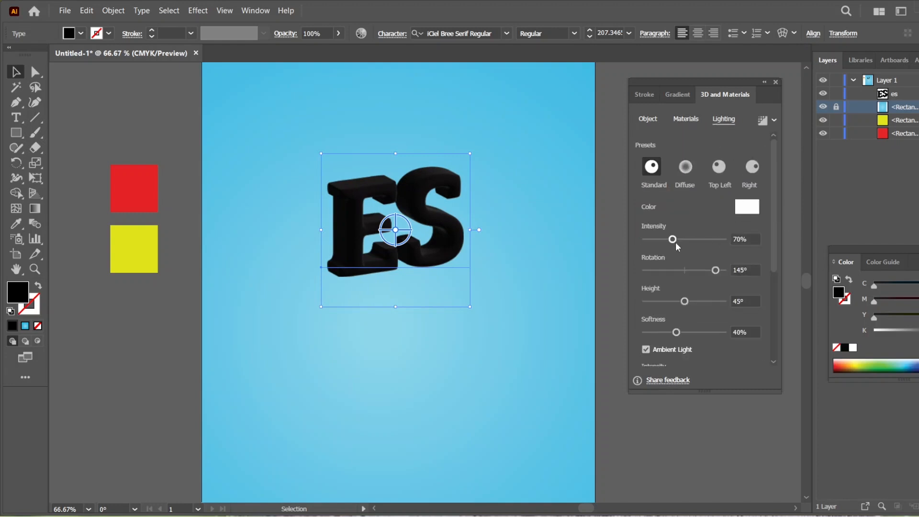
pyautogui.scroll(-1, 770, 215)
pyautogui.scroll(1, 774, 220)
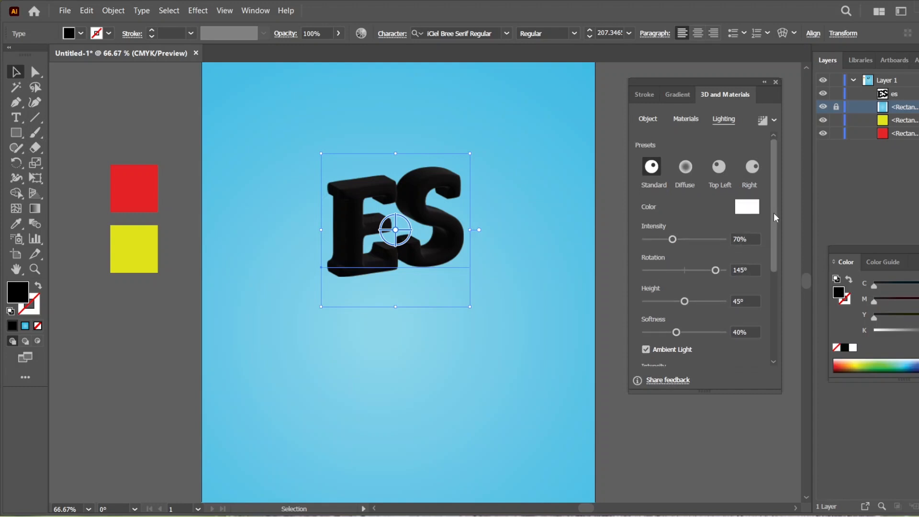
pyautogui.moveTo(715, 270); pyautogui.dragTo(688, 271)
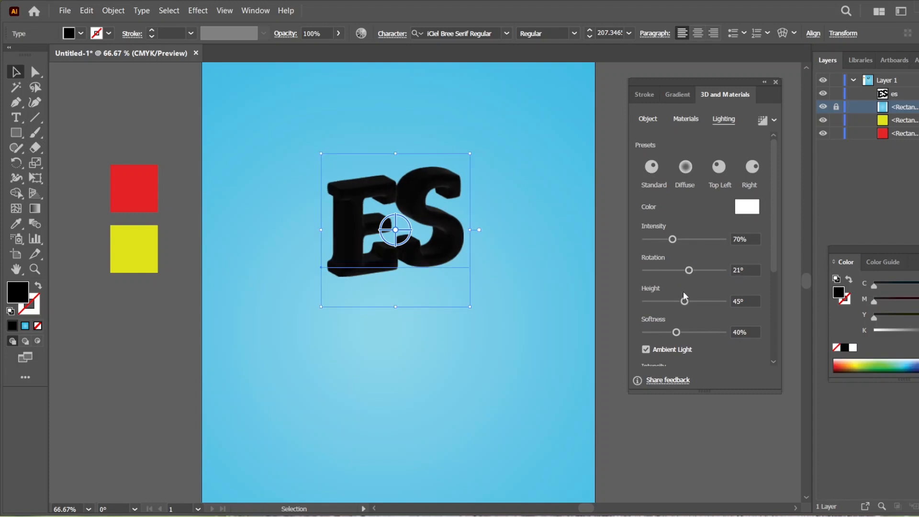
pyautogui.moveTo(685, 301); pyautogui.dragTo(686, 301)
pyautogui.moveTo(677, 332); pyautogui.dragTo(700, 333)
pyautogui.moveTo(772, 262); pyautogui.dragTo(774, 336)
pyautogui.moveTo(667, 249); pyautogui.dragTo(691, 257)
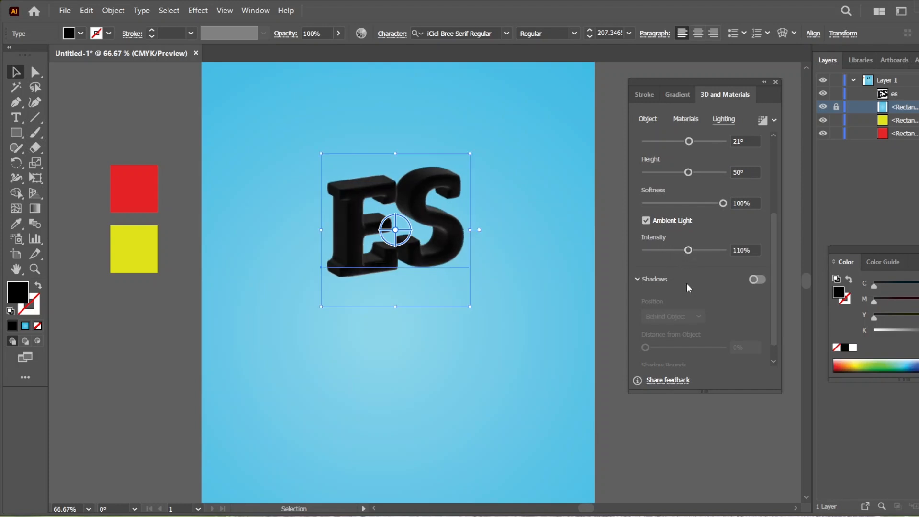
# Enable shadows for the ES text, positioned below the object with shadow bounds of 400%.
pyautogui.click(760, 283)
pyautogui.scroll(-2, 678, 306)
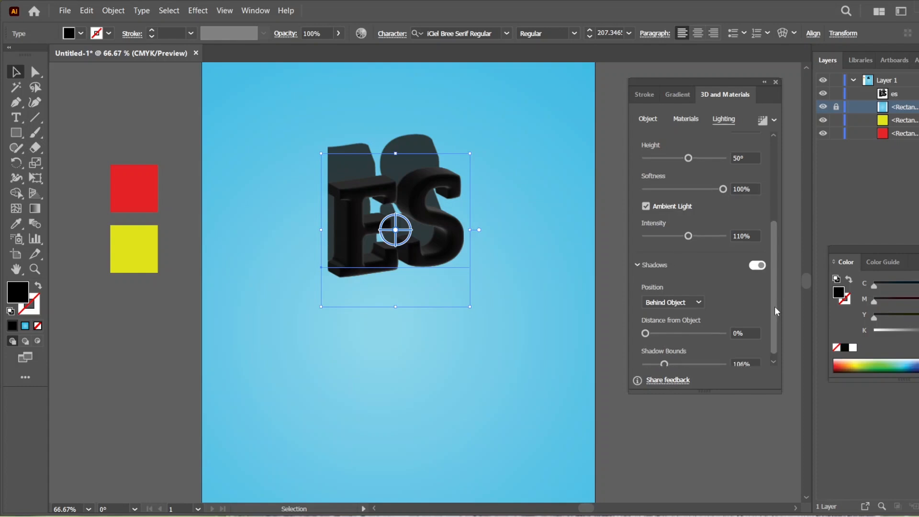
pyautogui.click(699, 294)
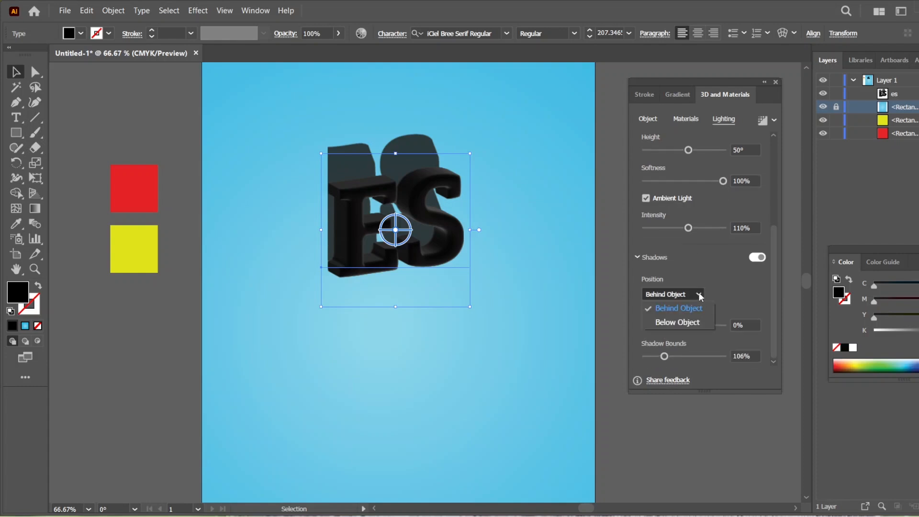
pyautogui.click(684, 323)
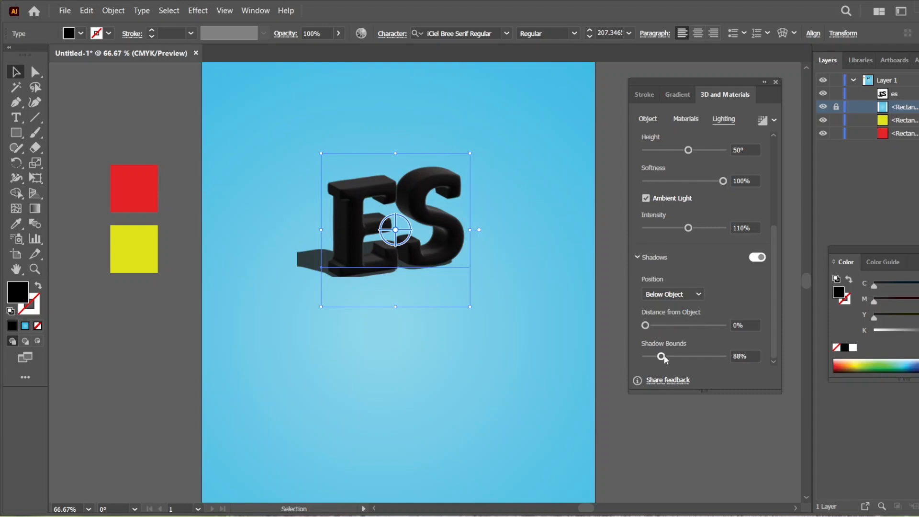
pyautogui.moveTo(662, 356); pyautogui.dragTo(786, 353)
# Raise the light height on the ES text to 51° and slightly adjust the light's rotation.
pyautogui.moveTo(771, 309); pyautogui.dragTo(751, 249)
pyautogui.moveTo(686, 241); pyautogui.dragTo(688, 242)
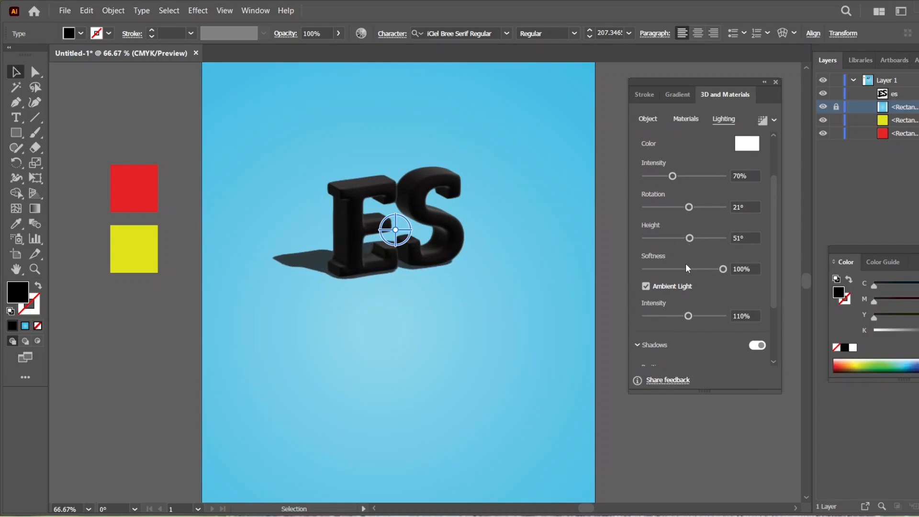
pyautogui.moveTo(688, 207)
pyautogui.mouseDown()
pyautogui.moveTo(699, 208)
pyautogui.moveTo(679, 212)
pyautogui.moveTo(688, 212)
pyautogui.mouseUp()
pyautogui.moveTo(771, 236); pyautogui.dragTo(774, 295)
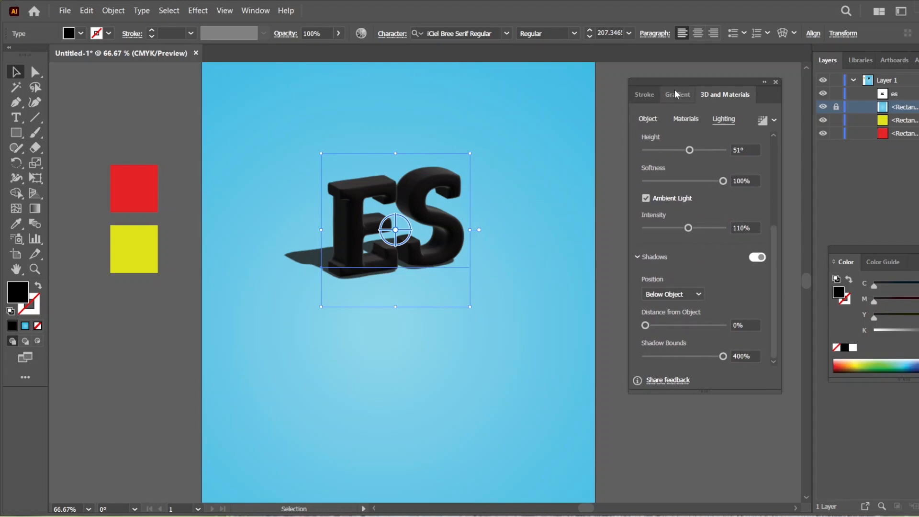
# Apply the Isometric Left rotation preset to the 3D ES text.
pyautogui.click(652, 121)
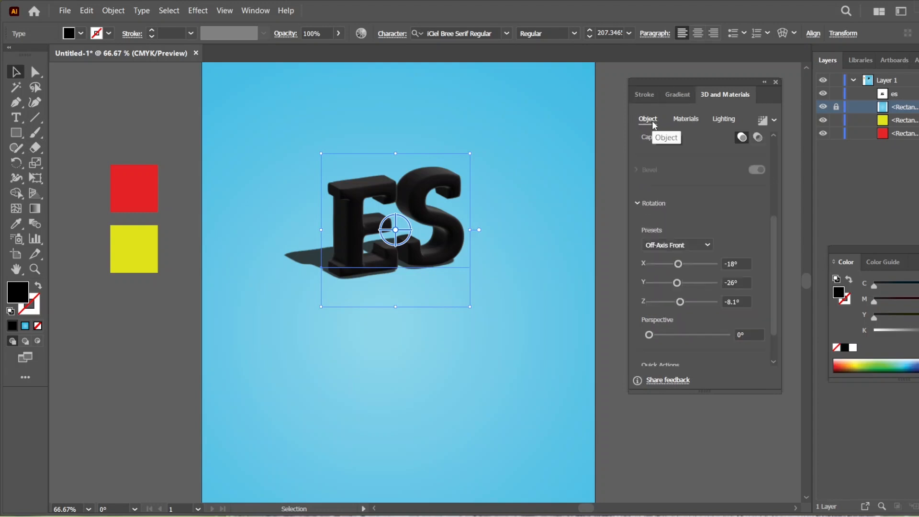
pyautogui.moveTo(773, 245)
pyautogui.mouseDown()
pyautogui.moveTo(772, 238)
pyautogui.moveTo(772, 259)
pyautogui.mouseUp()
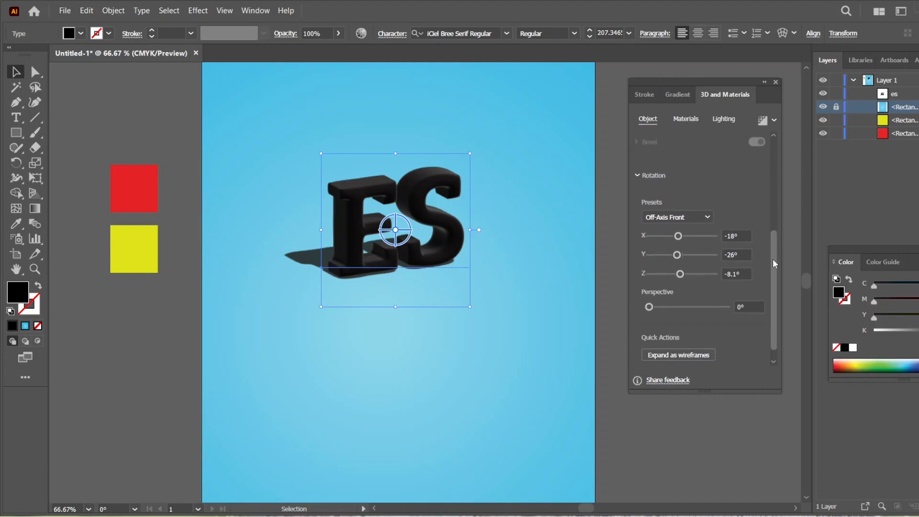
pyautogui.moveTo(774, 259); pyautogui.dragTo(772, 252)
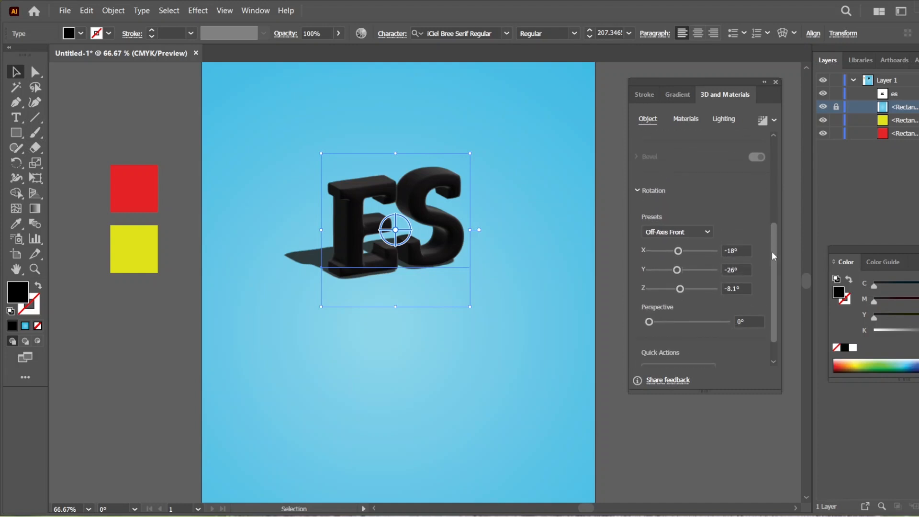
pyautogui.click(708, 231)
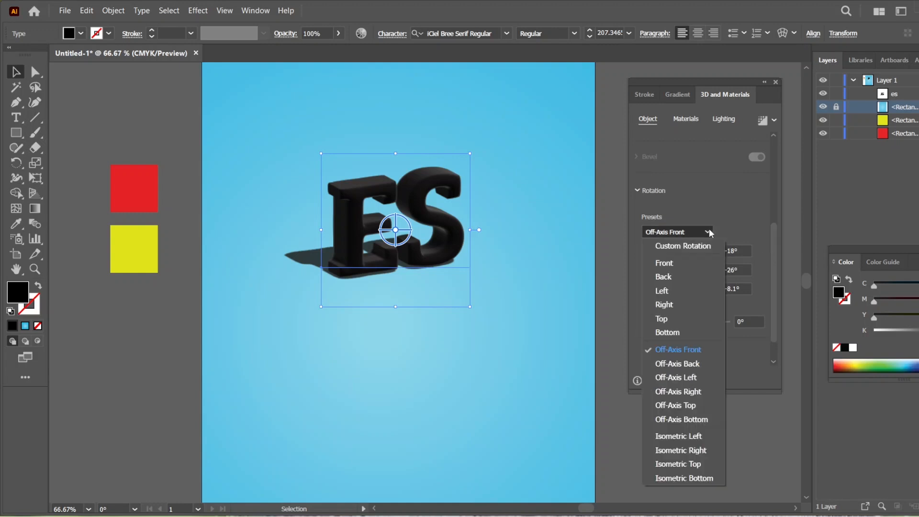
pyautogui.click(695, 437)
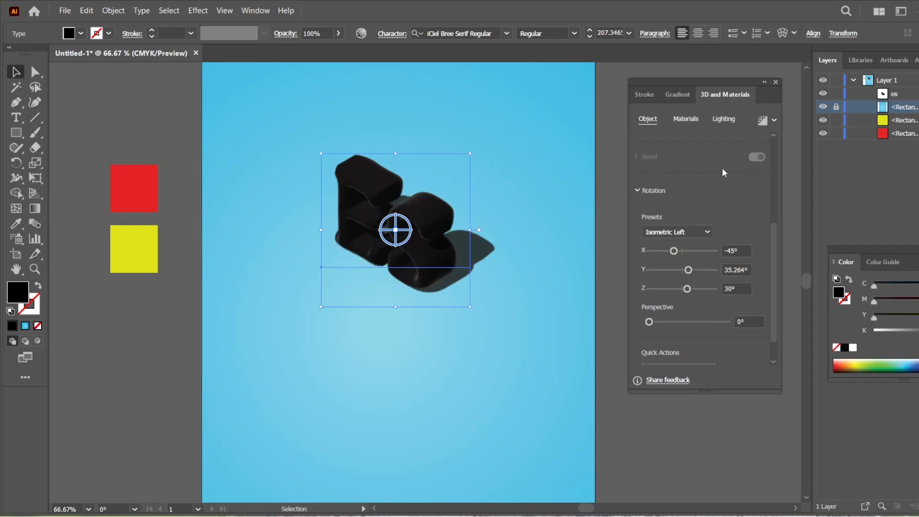
pyautogui.click(724, 119)
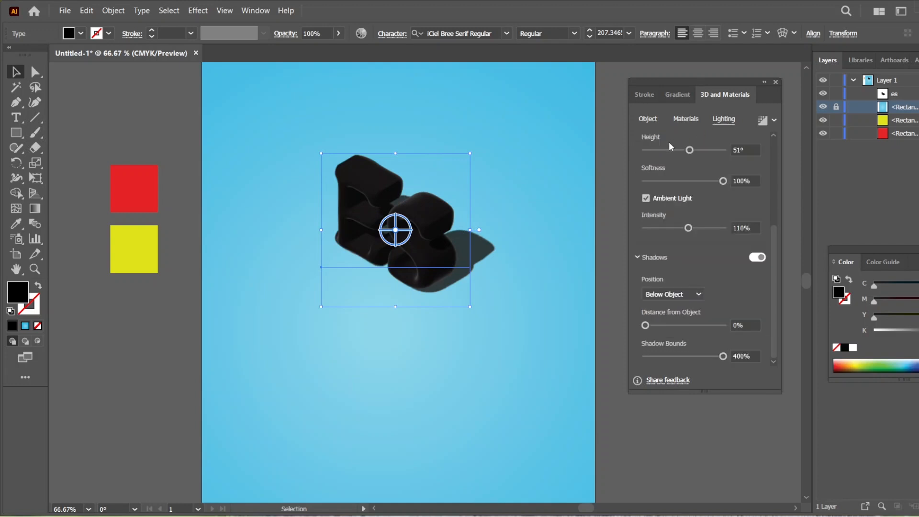
pyautogui.click(649, 120)
pyautogui.click(708, 243)
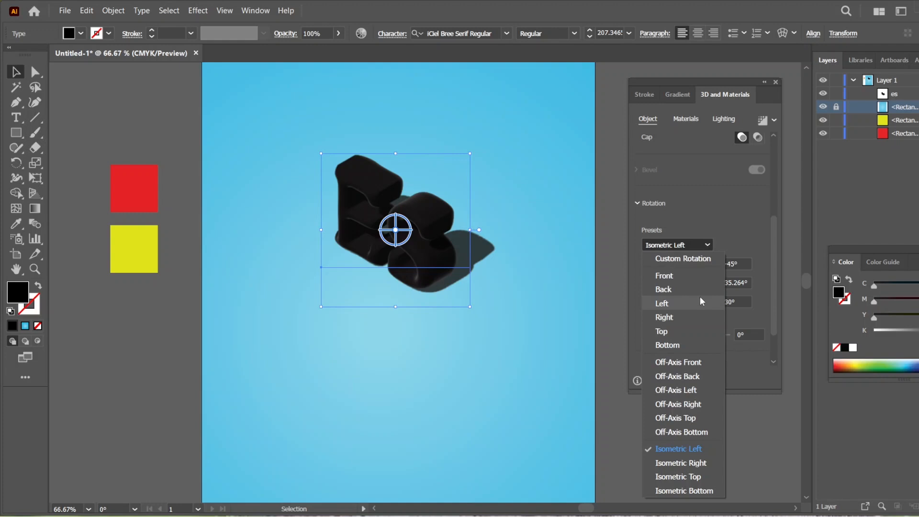
pyautogui.click(713, 170)
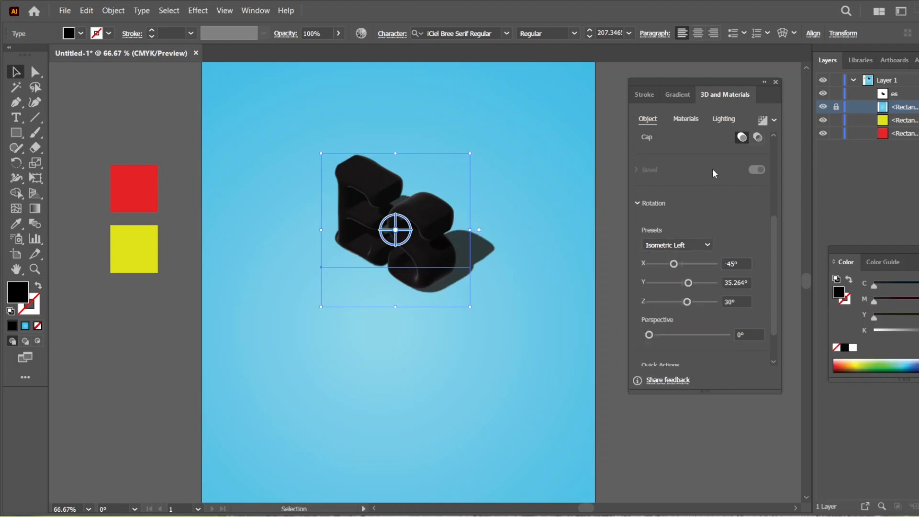
# Set the ES text's light to 113% intensity, 2° rotation and 45° height, with ambient light intensity at 195%.
pyautogui.click(722, 118)
pyautogui.moveTo(772, 260); pyautogui.dragTo(774, 204)
pyautogui.moveTo(673, 203); pyautogui.dragTo(685, 232)
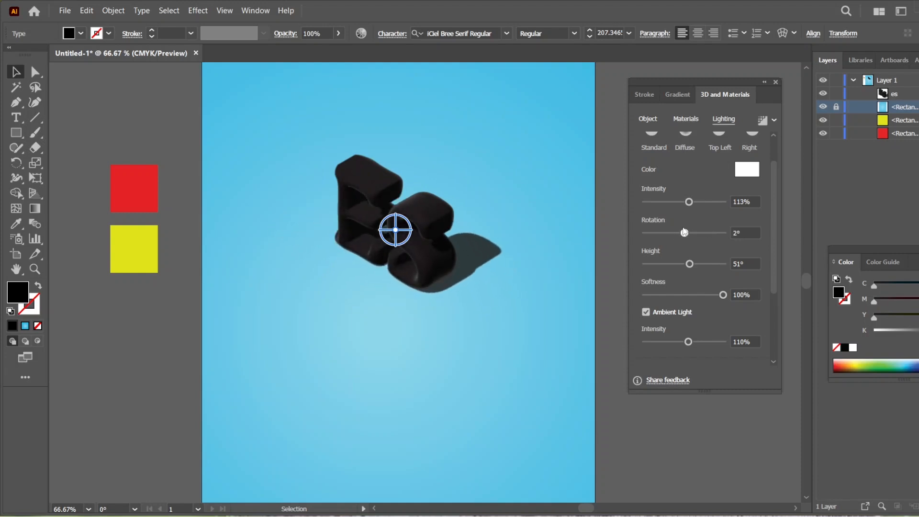
pyautogui.moveTo(687, 263)
pyautogui.mouseDown()
pyautogui.moveTo(667, 264)
pyautogui.moveTo(686, 265)
pyautogui.mouseUp()
pyautogui.moveTo(772, 251); pyautogui.dragTo(771, 298)
pyautogui.moveTo(688, 259); pyautogui.dragTo(721, 260)
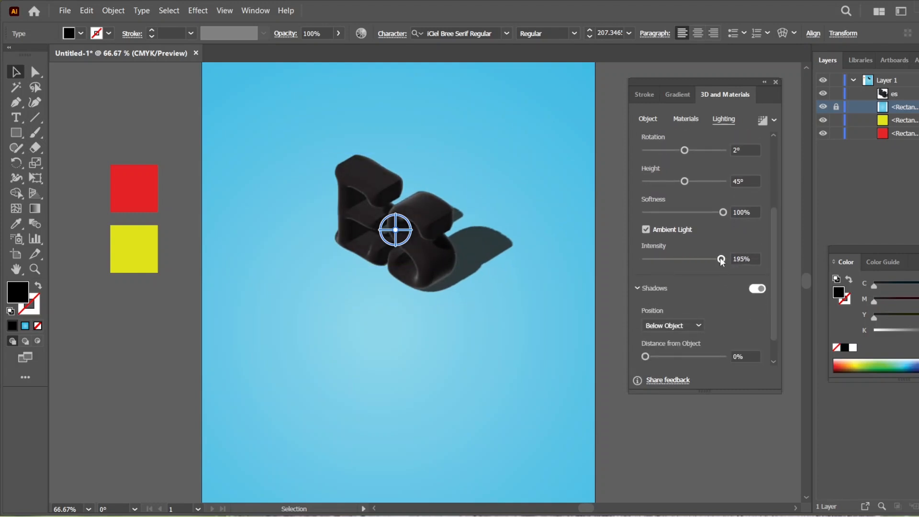
pyautogui.moveTo(773, 280); pyautogui.dragTo(776, 312)
# Duplicate the 3D ES text below the original and replace the copy's wording with "design".
pyautogui.moveTo(436, 235); pyautogui.dragTo(437, 369)
pyautogui.click(540, 311)
pyautogui.scroll(-1, 540, 311)
pyautogui.click(428, 357)
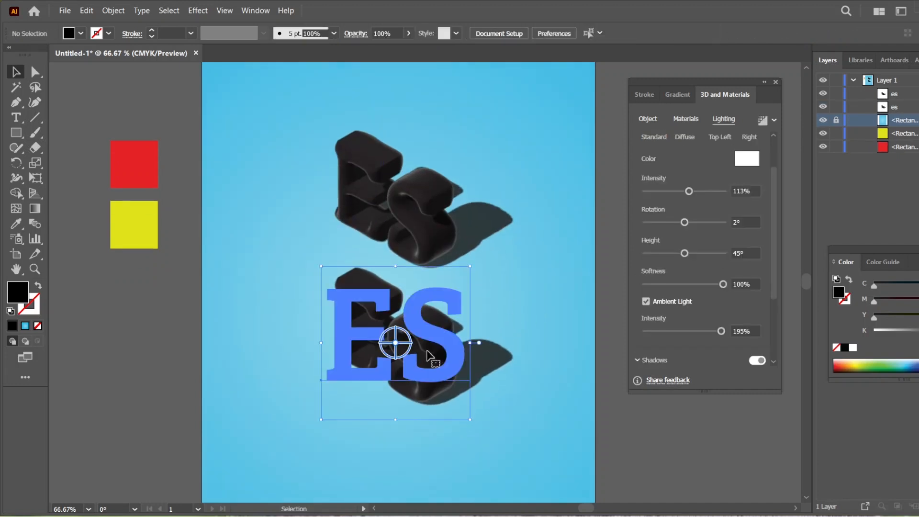
pyautogui.doubleClick(437, 355)
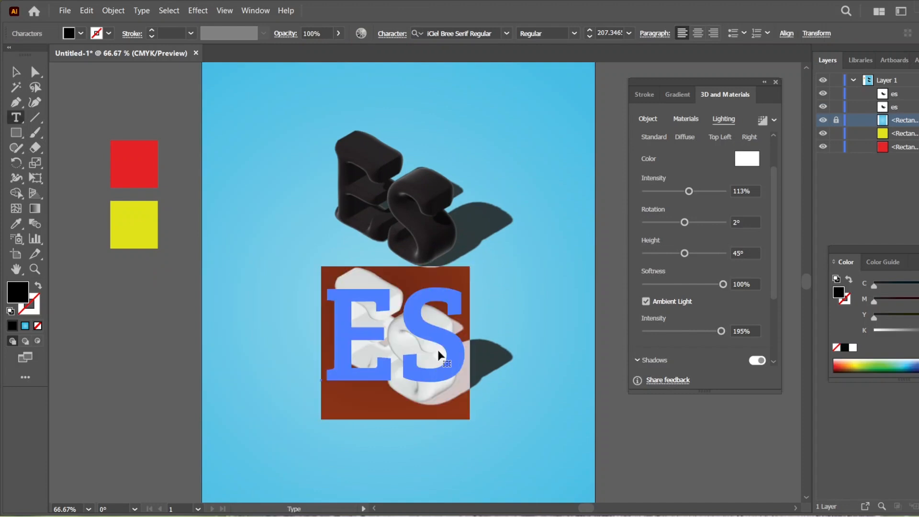
pyautogui.write('design')
pyautogui.press('Escape')
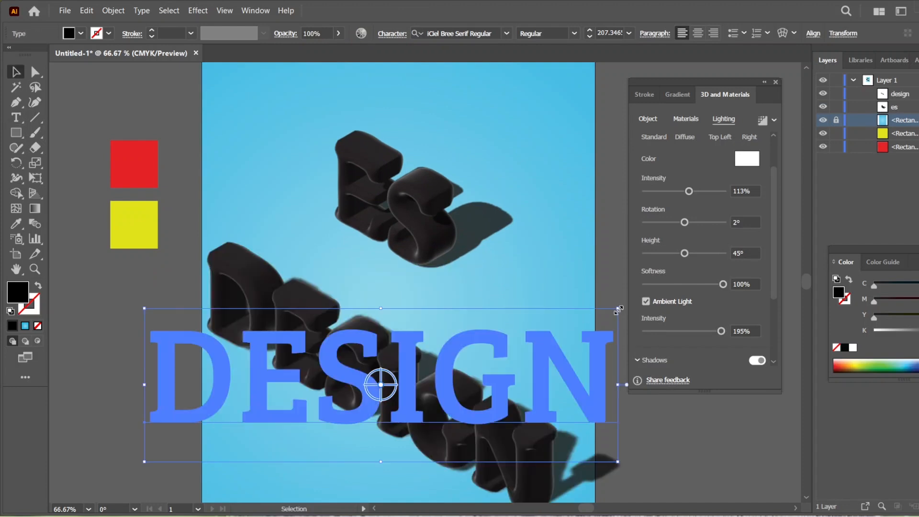
# Scale the DESIGN text down to about 129 pt and place it on the artboard just below the ES text.
pyautogui.moveTo(618, 309); pyautogui.dragTo(471, 368)
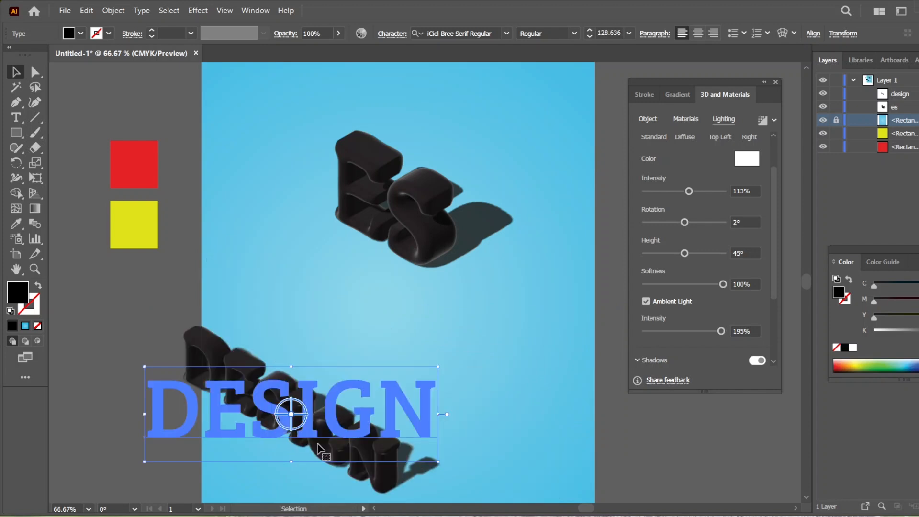
pyautogui.moveTo(358, 448); pyautogui.dragTo(444, 357)
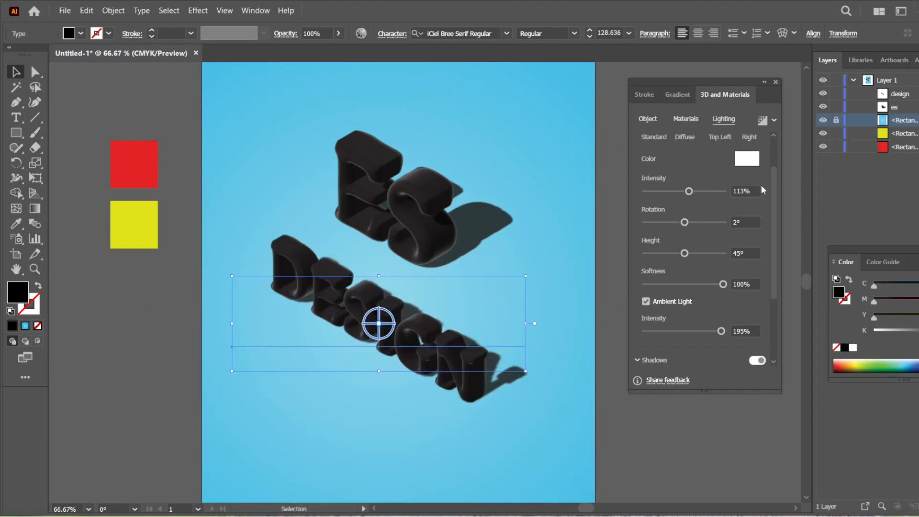
# Change the DESIGN text's 3D rotation preset to Isometric Top.
pyautogui.click(648, 119)
pyautogui.moveTo(772, 183); pyautogui.dragTo(779, 297)
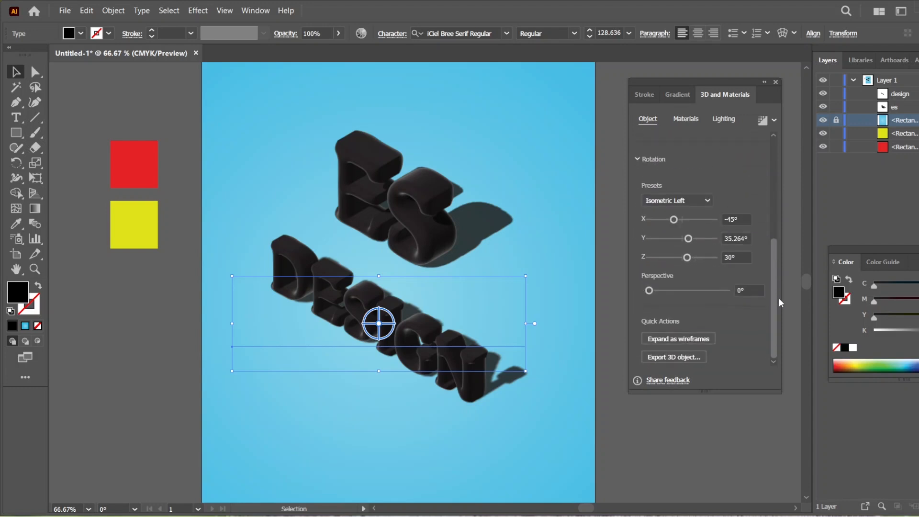
pyautogui.click(710, 201)
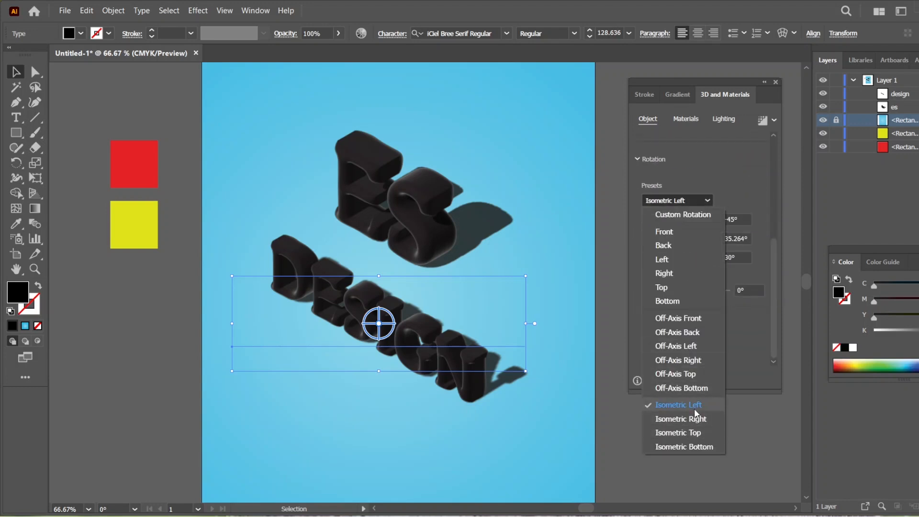
pyautogui.click(691, 431)
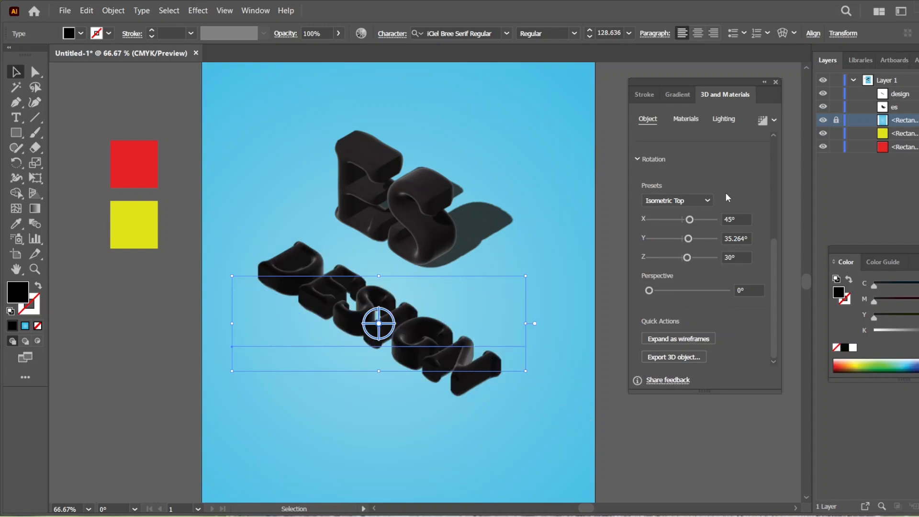
# Set the DESIGN text's light to 139% intensity and 42° rotation.
pyautogui.click(723, 119)
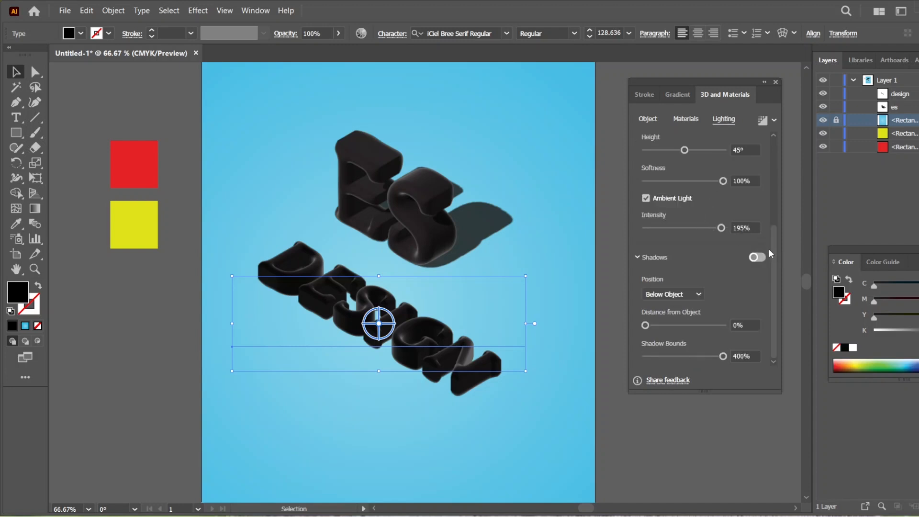
pyautogui.moveTo(774, 232); pyautogui.dragTo(773, 146)
pyautogui.moveTo(689, 204)
pyautogui.mouseDown()
pyautogui.moveTo(706, 204)
pyautogui.moveTo(700, 208)
pyautogui.mouseUp()
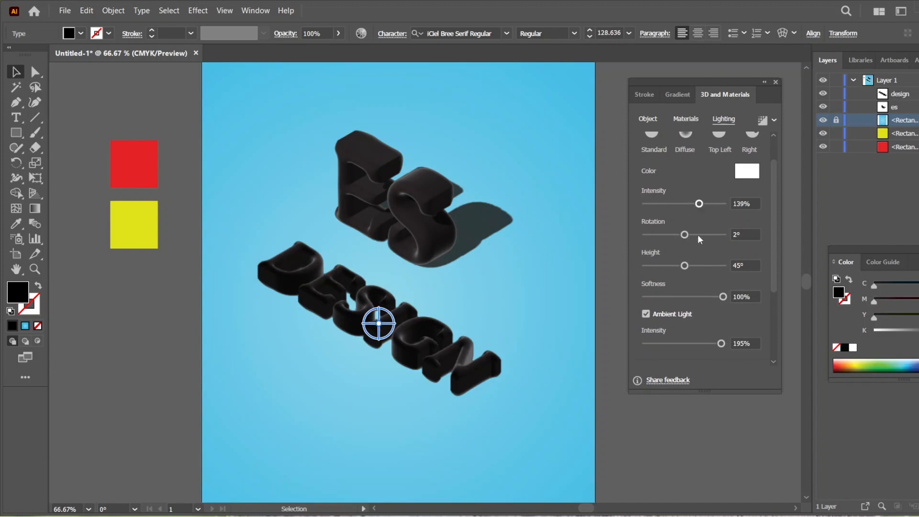
pyautogui.moveTo(685, 234)
pyautogui.mouseDown()
pyautogui.moveTo(704, 236)
pyautogui.moveTo(694, 239)
pyautogui.mouseUp()
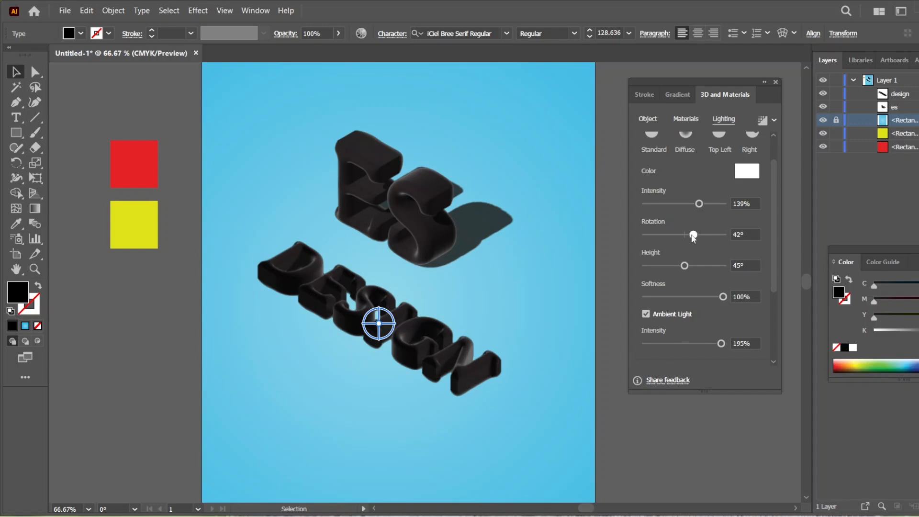
# Position the DESIGN text's shadow Behind Object.
pyautogui.moveTo(772, 245); pyautogui.dragTo(772, 294)
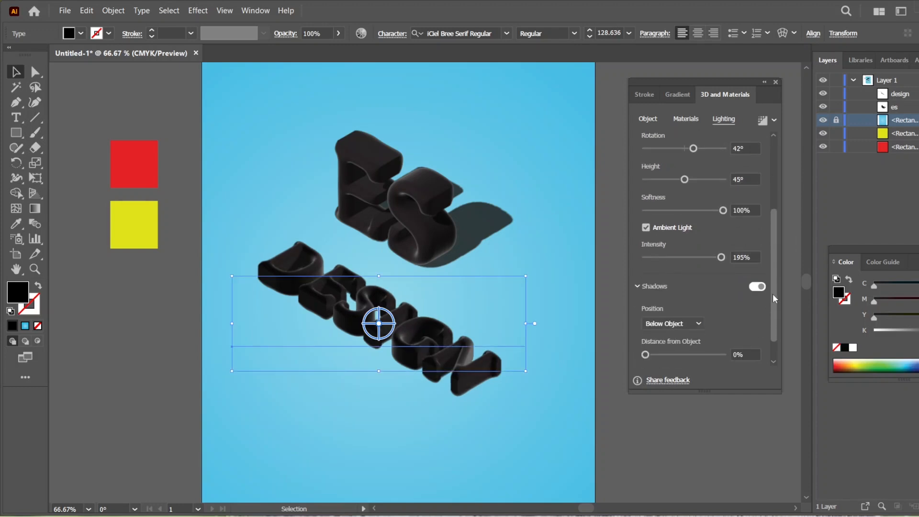
pyautogui.click(696, 323)
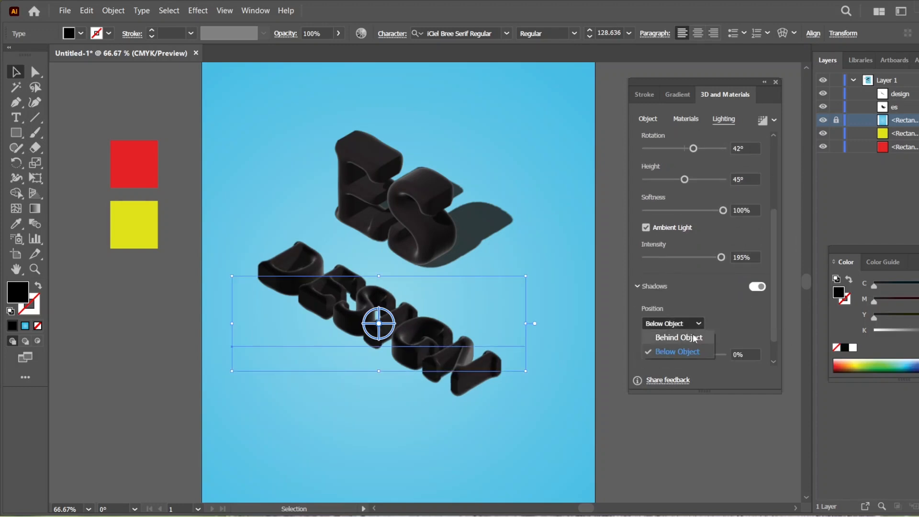
pyautogui.click(695, 338)
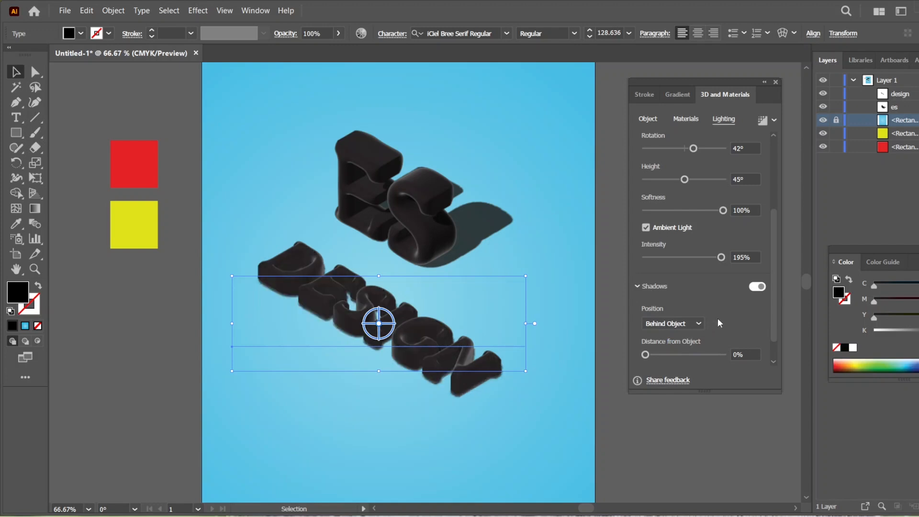
# Set the DESIGN text's light to 127% intensity, 110° rotation and 79° height, with ambient light intensity at 160%.
pyautogui.moveTo(774, 283); pyautogui.dragTo(779, 265)
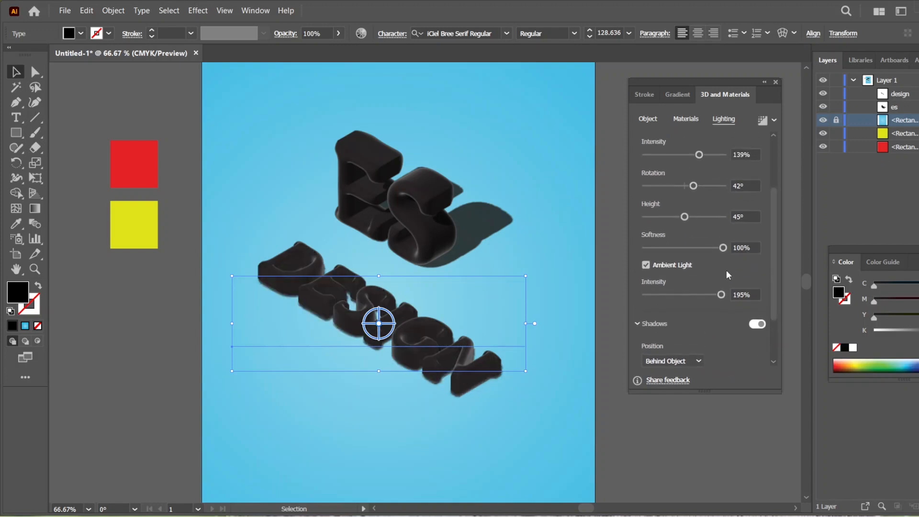
pyautogui.moveTo(685, 218)
pyautogui.mouseDown()
pyautogui.moveTo(704, 216)
pyautogui.moveTo(691, 218)
pyautogui.mouseUp()
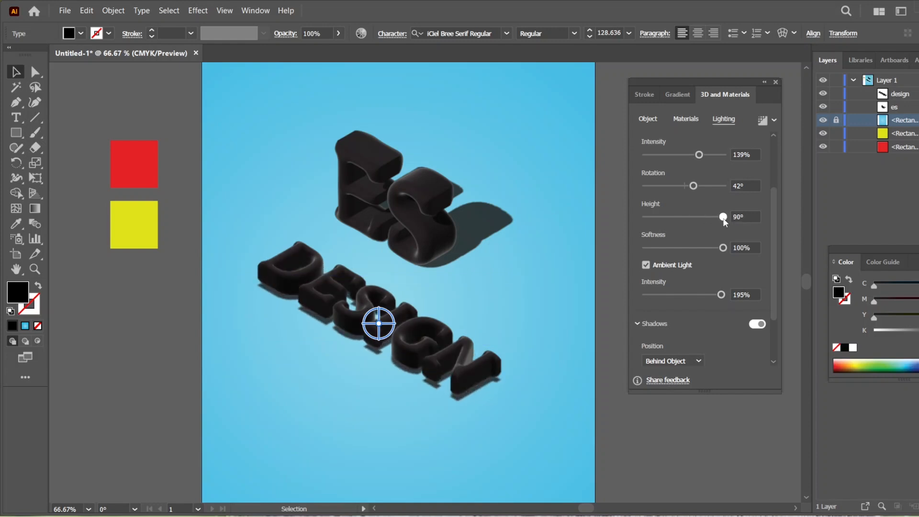
pyautogui.moveTo(724, 219); pyautogui.dragTo(715, 221)
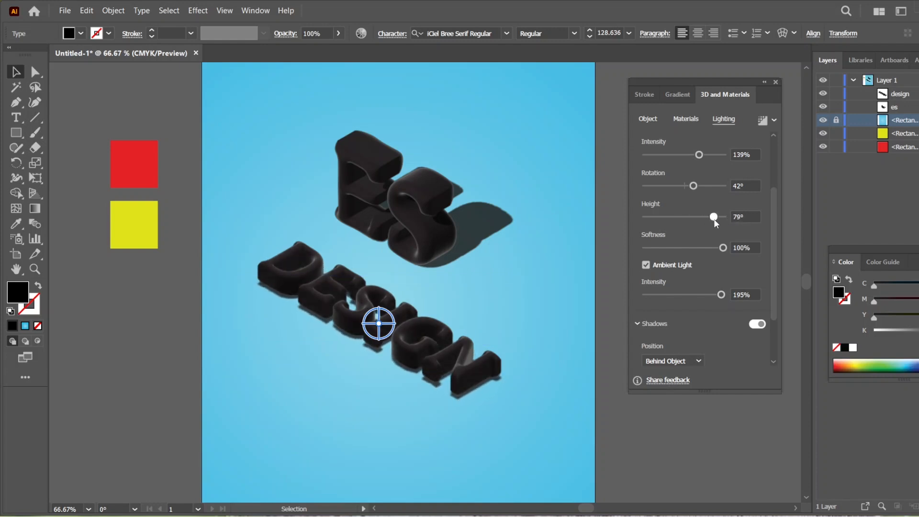
pyautogui.moveTo(694, 186)
pyautogui.mouseDown()
pyautogui.moveTo(710, 187)
pyautogui.moveTo(676, 189)
pyautogui.moveTo(708, 186)
pyautogui.mouseUp()
pyautogui.moveTo(720, 295)
pyautogui.mouseDown()
pyautogui.moveTo(660, 296)
pyautogui.moveTo(708, 296)
pyautogui.mouseUp()
pyautogui.moveTo(773, 282); pyautogui.dragTo(772, 259)
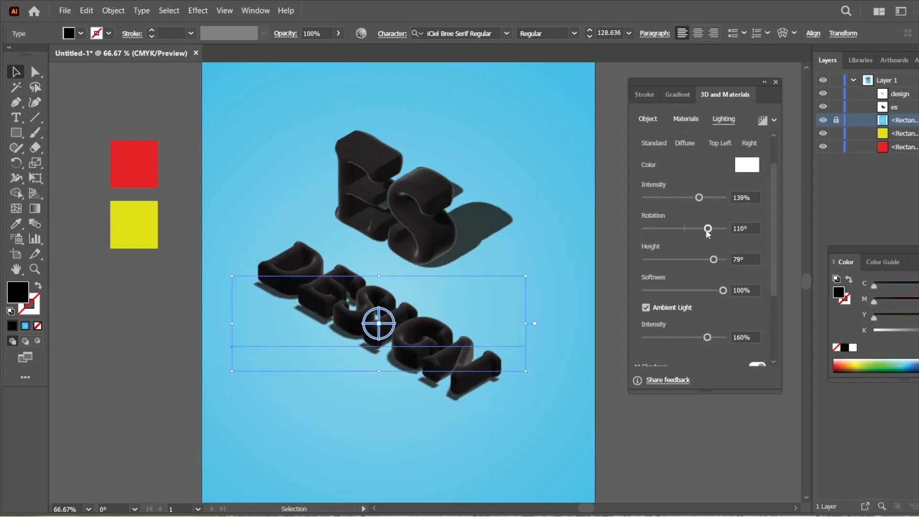
pyautogui.moveTo(698, 197)
pyautogui.mouseDown()
pyautogui.moveTo(677, 199)
pyautogui.moveTo(695, 200)
pyautogui.mouseUp()
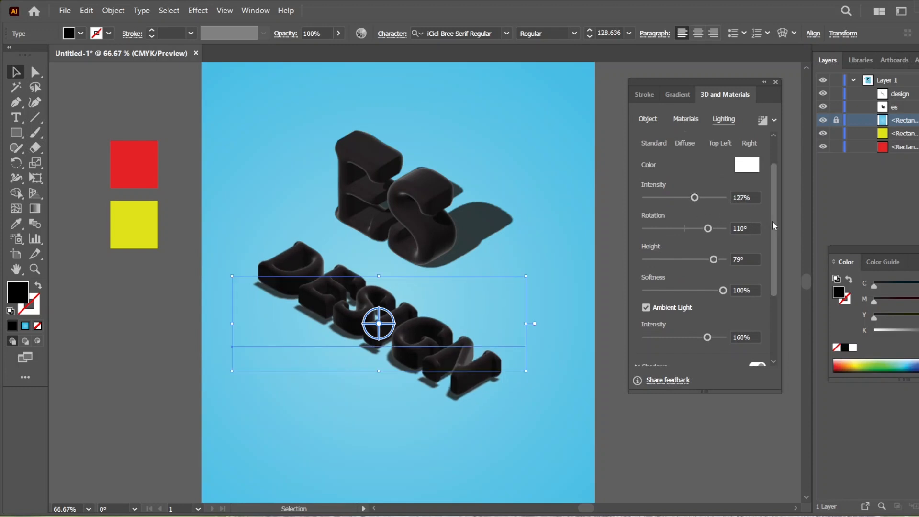
pyautogui.moveTo(773, 222); pyautogui.dragTo(776, 197)
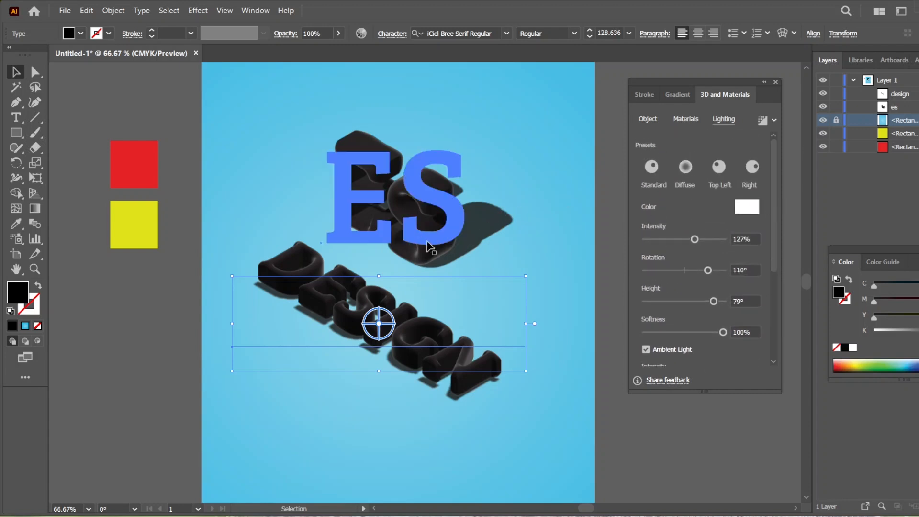
# Recolour the ES text with the red sample square's fill and the DESIGN text with the yellow square's fill.
pyautogui.click(430, 247)
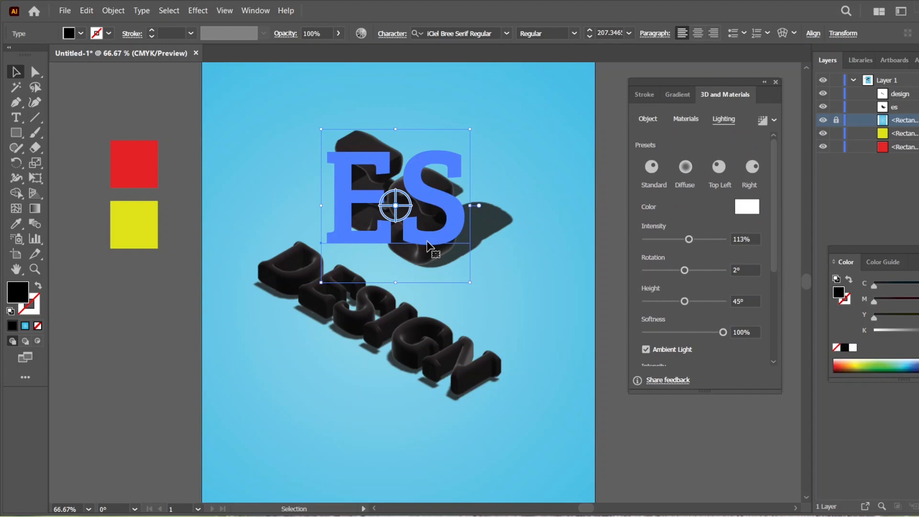
pyautogui.press('i')
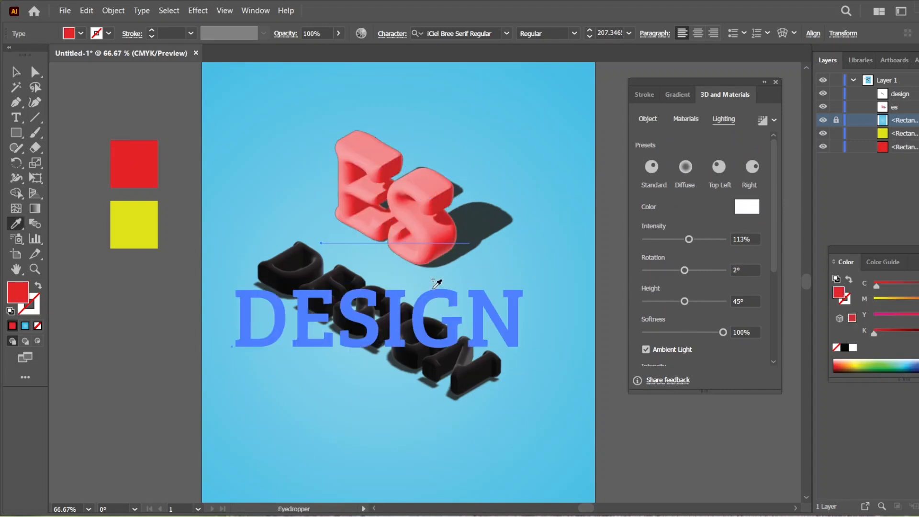
pyautogui.keyDown('ctrl'); pyautogui.click(467, 296); pyautogui.keyUp('ctrl')
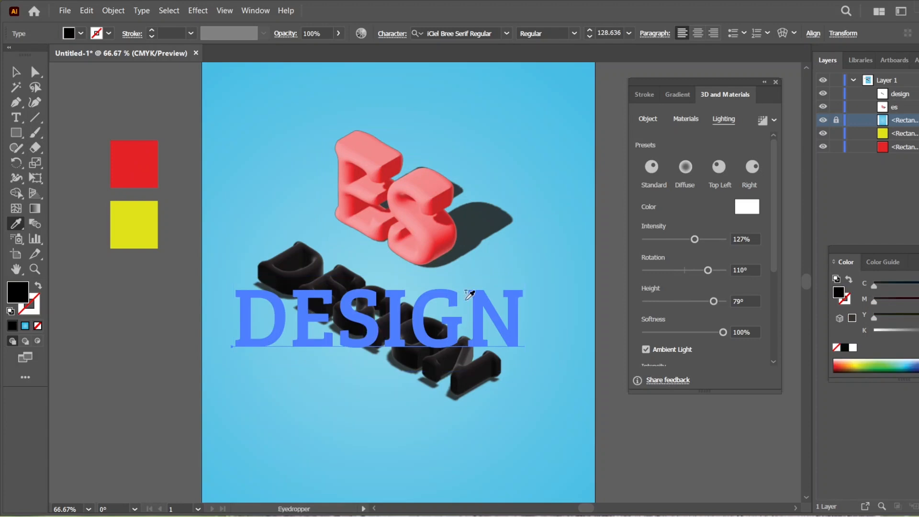
pyautogui.click(131, 216)
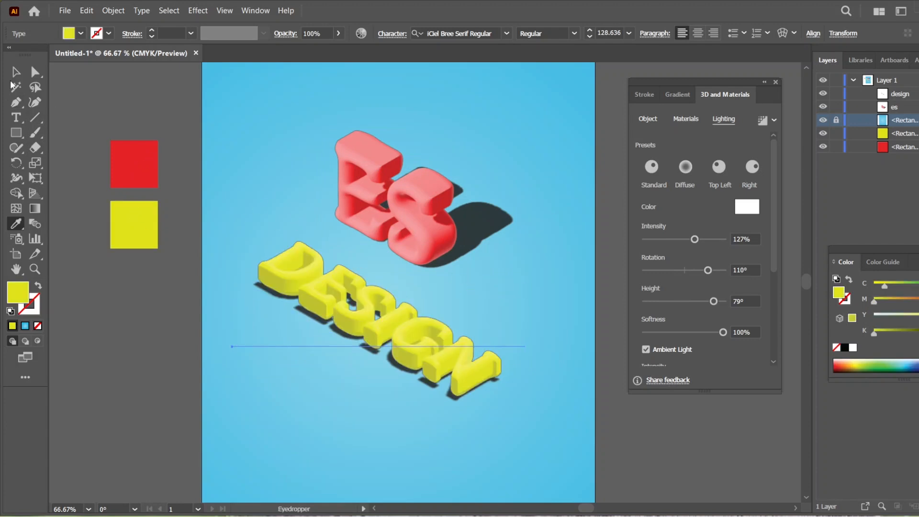
pyautogui.press('v')
pyautogui.click(534, 450)
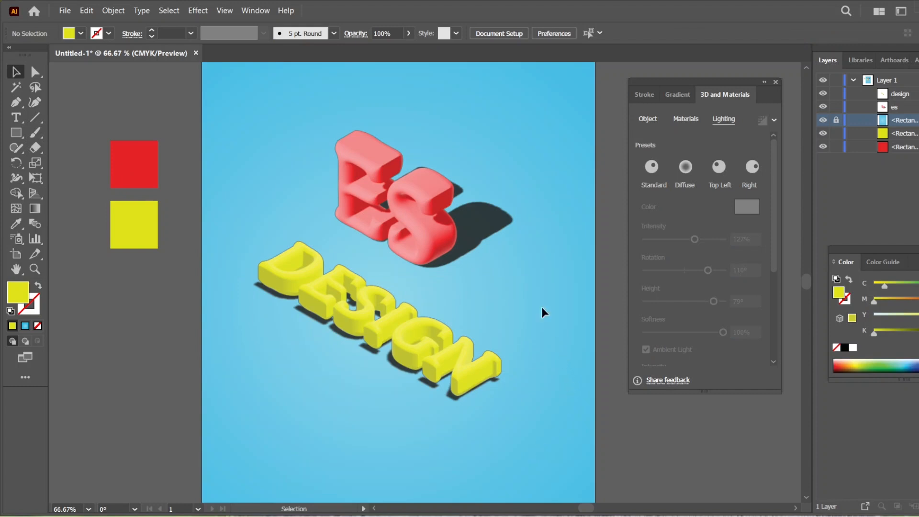
# Render the red ES text with ray tracing.
pyautogui.click(429, 230)
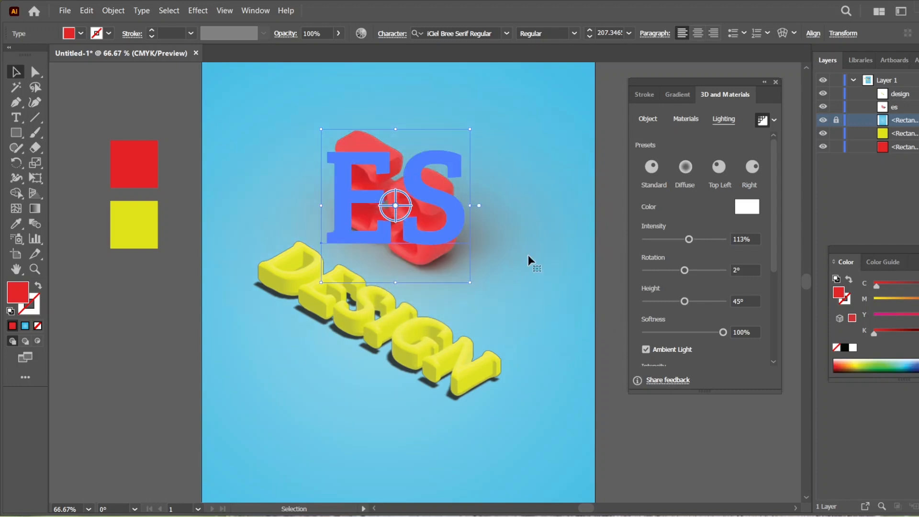
pyautogui.click(554, 340)
pyautogui.scroll(3, 553, 343)
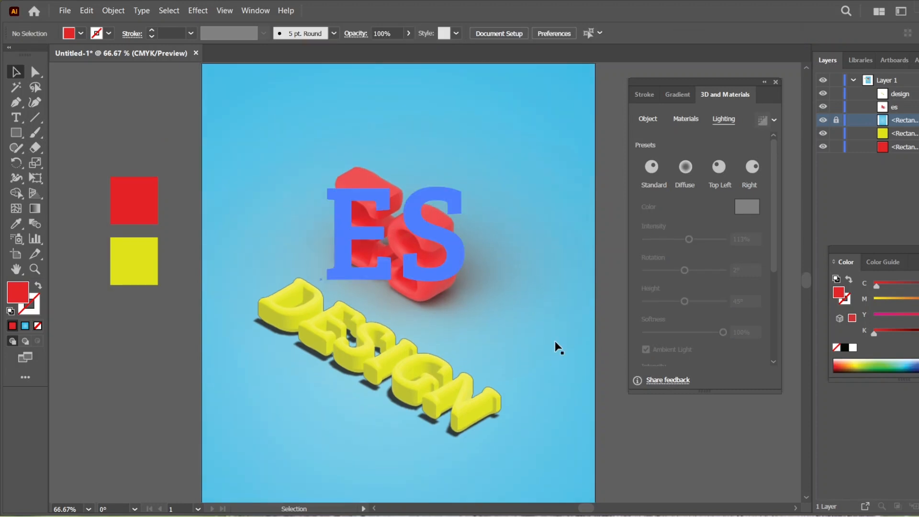
pyautogui.scroll(-2, 555, 344)
# Move the ES text down and to the right, above the middle of DESIGN, and render the DESIGN text with ray tracing.
pyautogui.moveTo(428, 230); pyautogui.dragTo(474, 255)
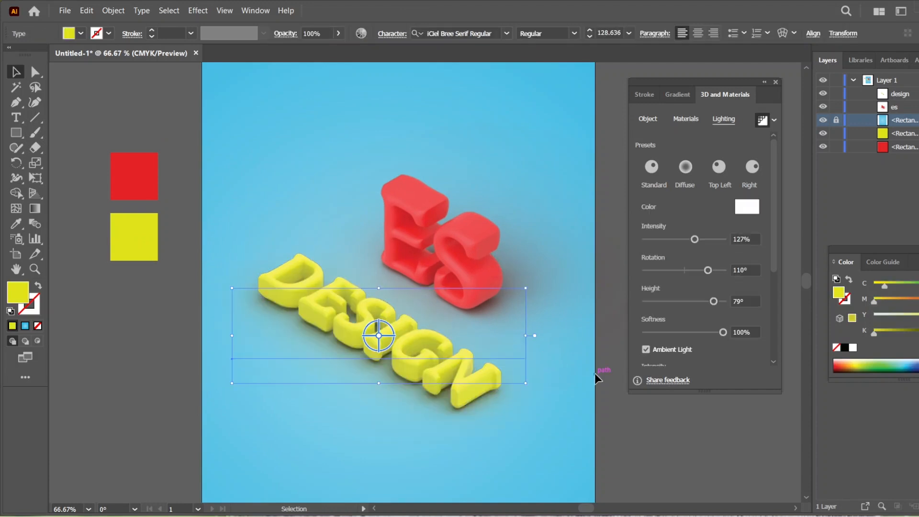
pyautogui.click(575, 405)
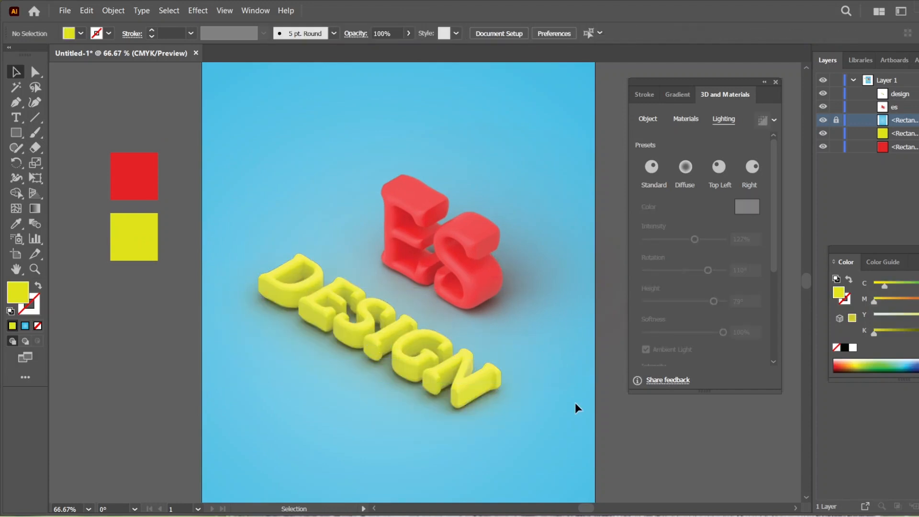
pyautogui.click(488, 287)
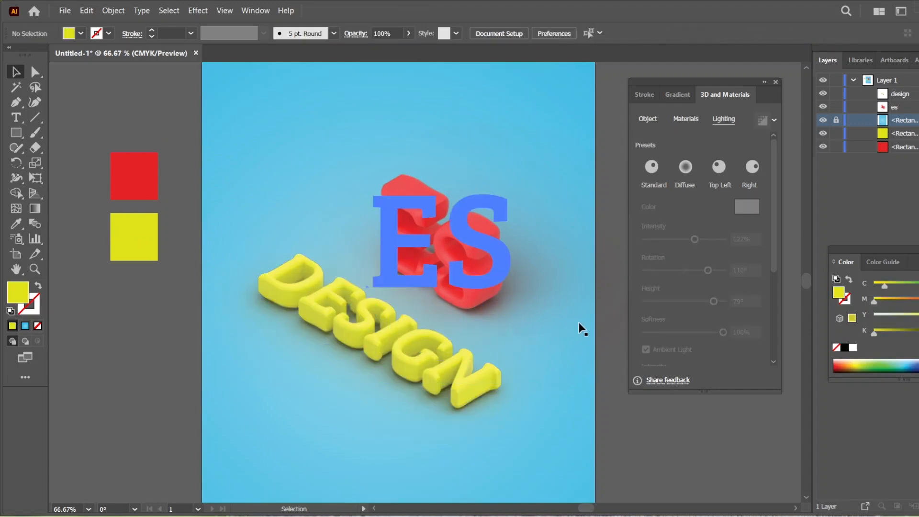